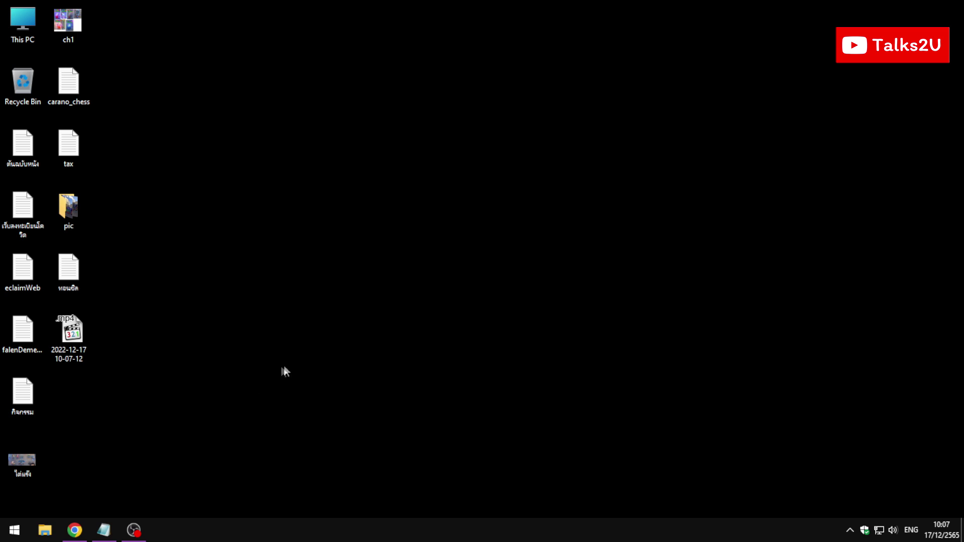
Bring the product-code spreadsheet back into view and select cells A2 and B2.
click(73, 530)
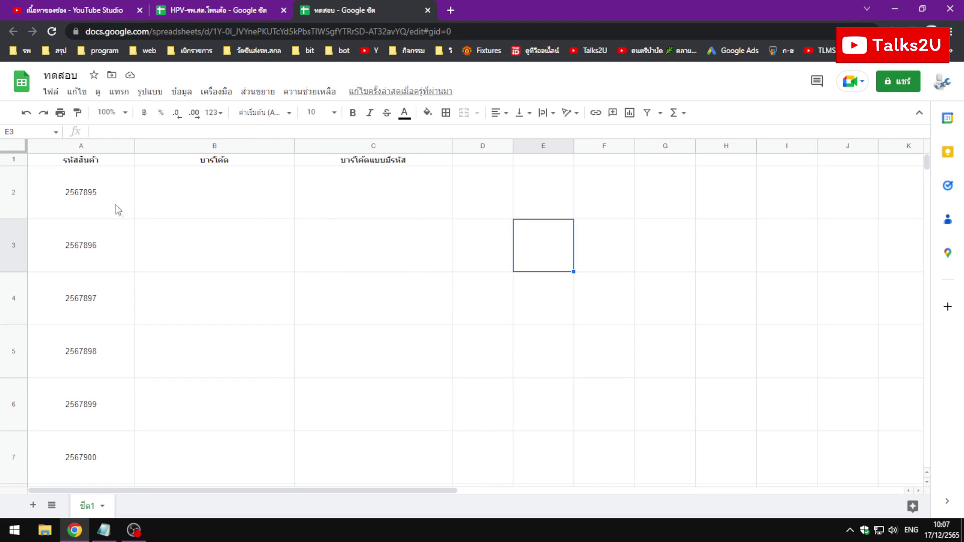
click(99, 192)
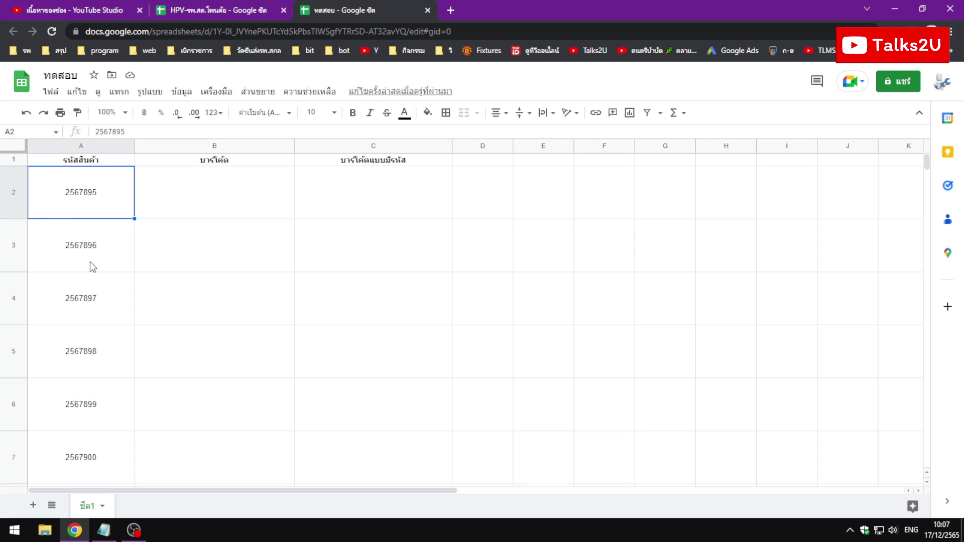
click(208, 196)
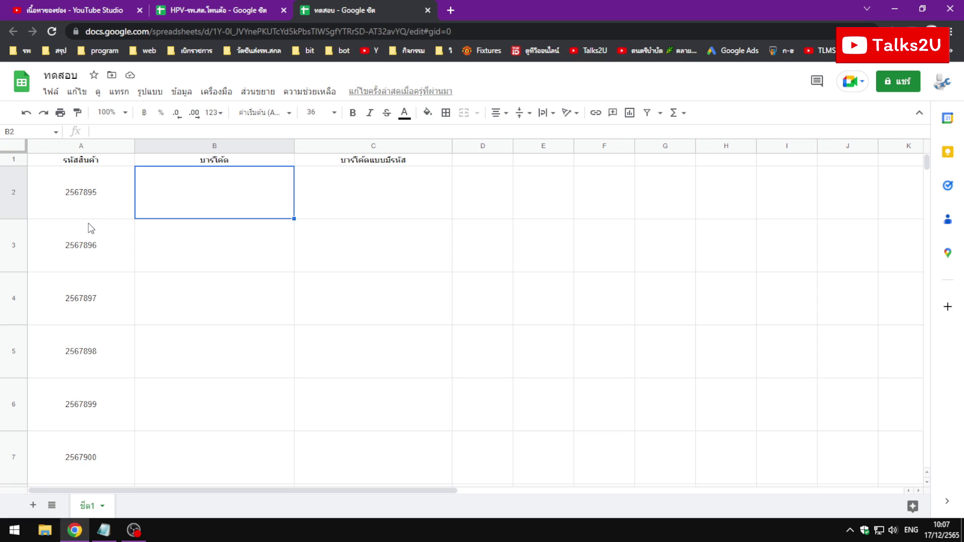
Enter the formula ="*"&A2&"*" in B2 so it displays *2567895*.
mouse_move(214, 192)
click(186, 129)
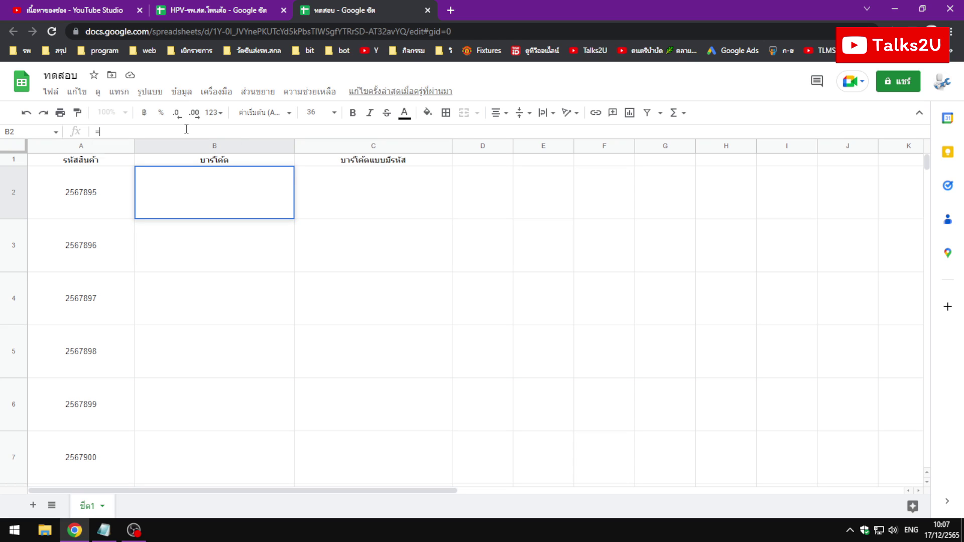
text(="*"&A2&"*")
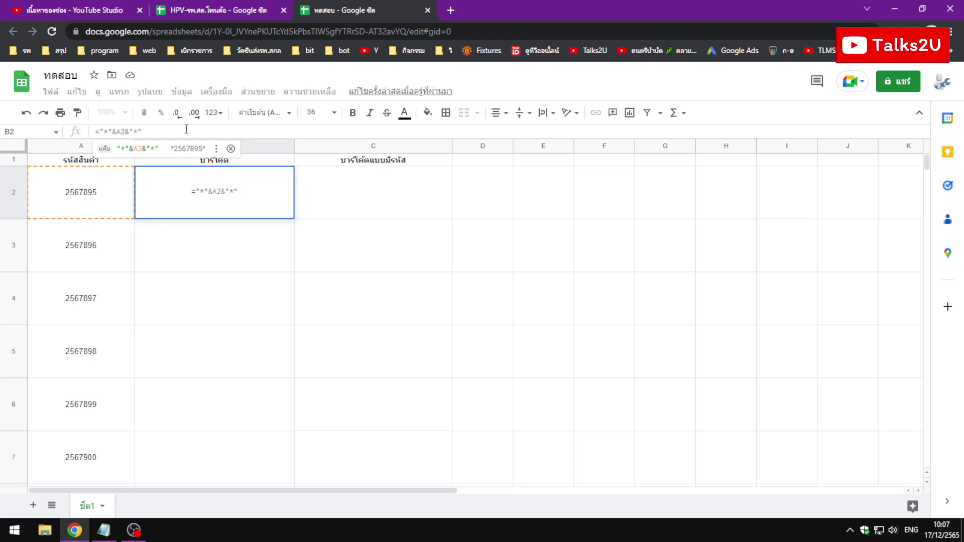
key(BackSpace)
key(BackSpace)
key(BackSpace)
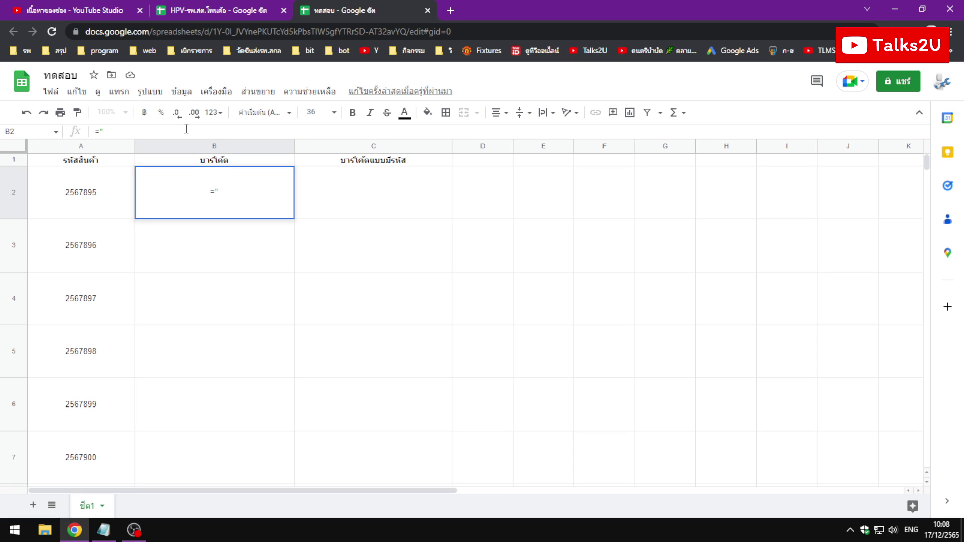
text(*)
text(")
text(&A2&"*")
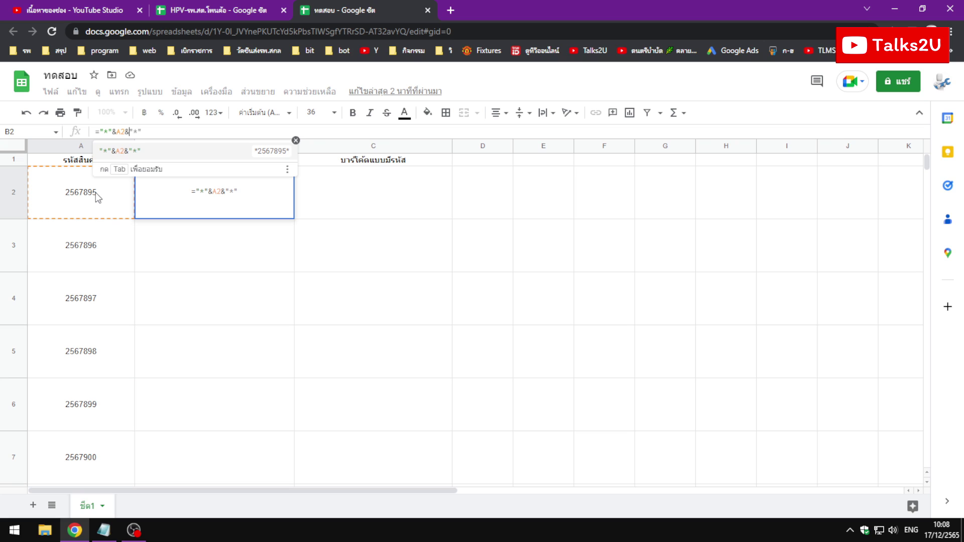
key(End)
key(BackSpace)
key(BackSpace)
text(*)
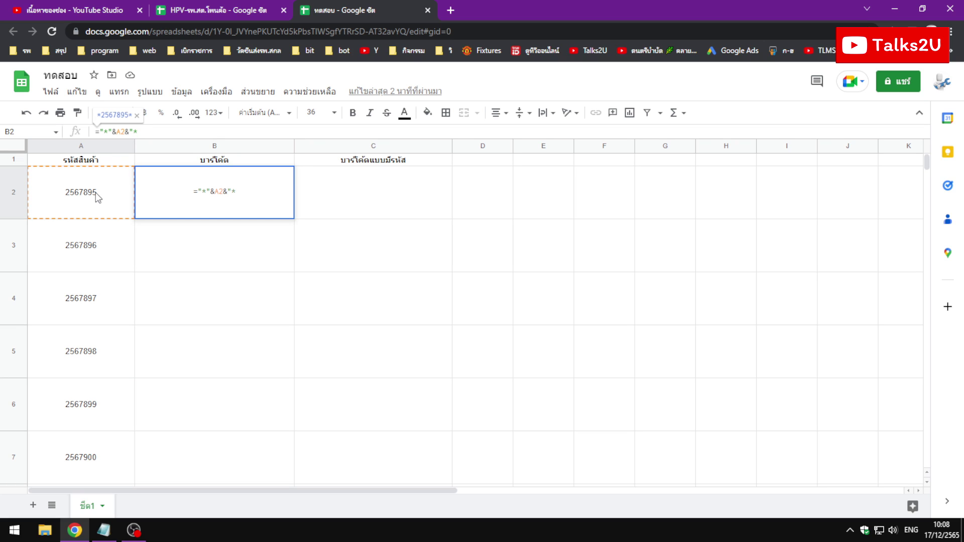
text(")
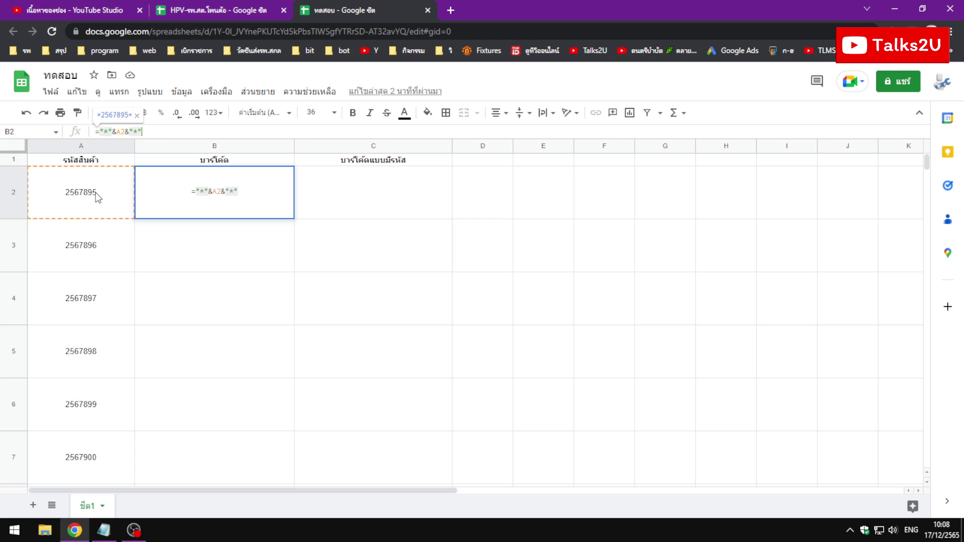
key(Return)
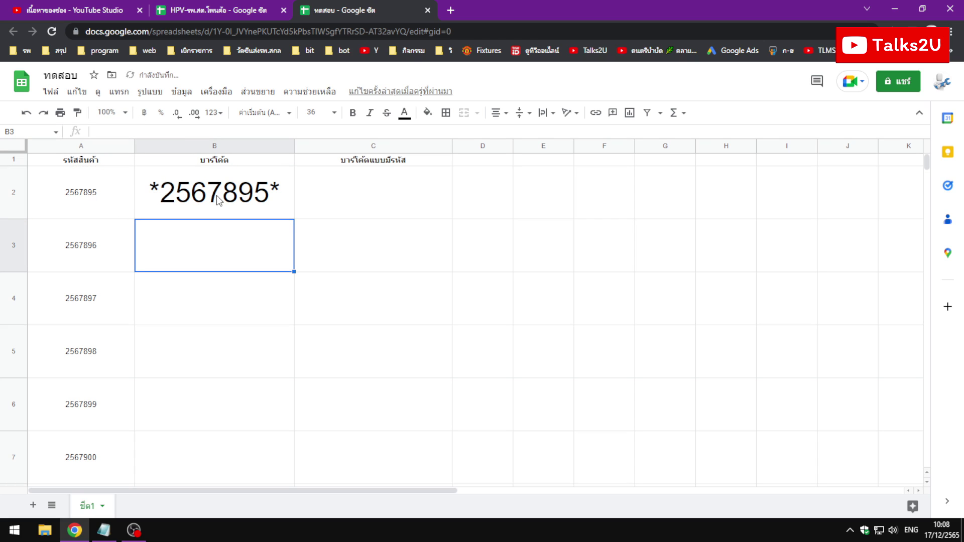
click(217, 198)
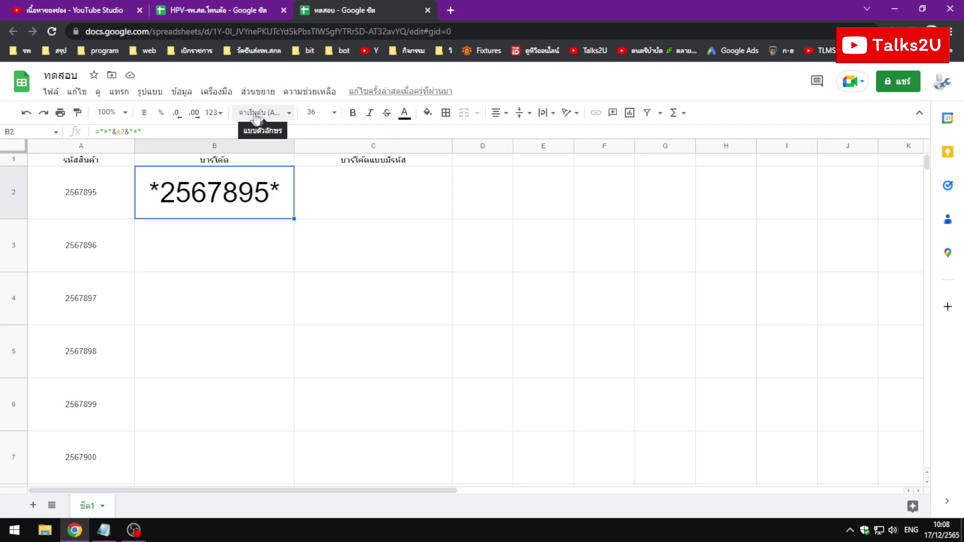
Search the font collection for 'barcode' and add Libre Barcode 39 to the font list.
click(291, 119)
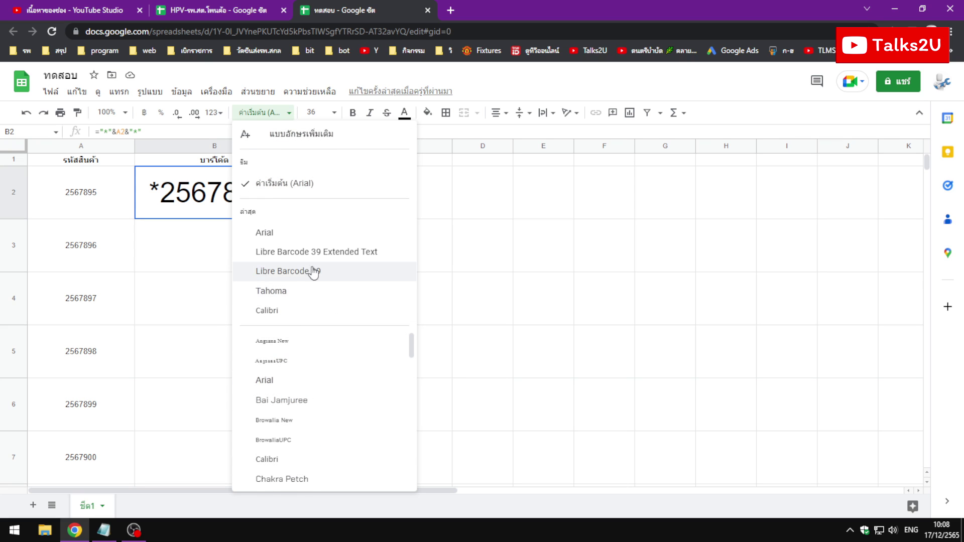
click(310, 134)
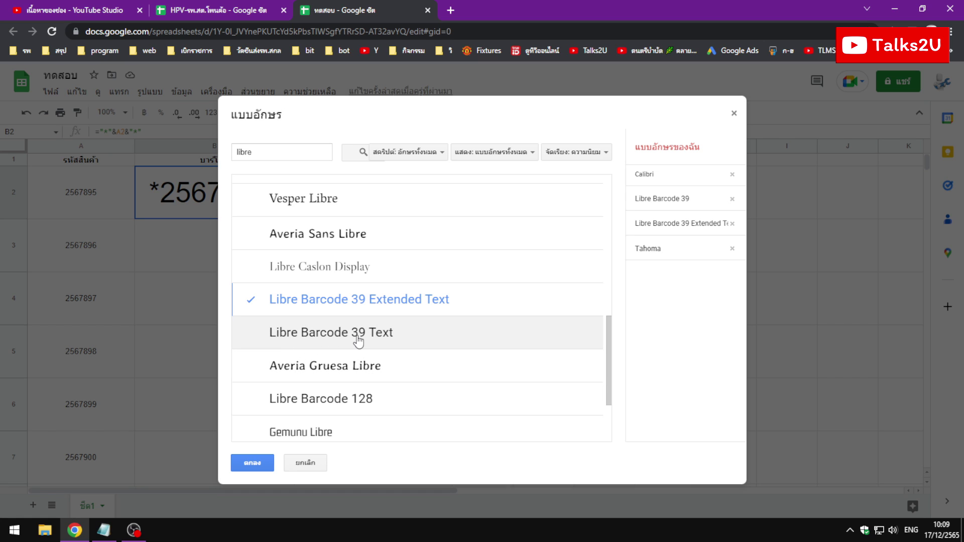
click(279, 151)
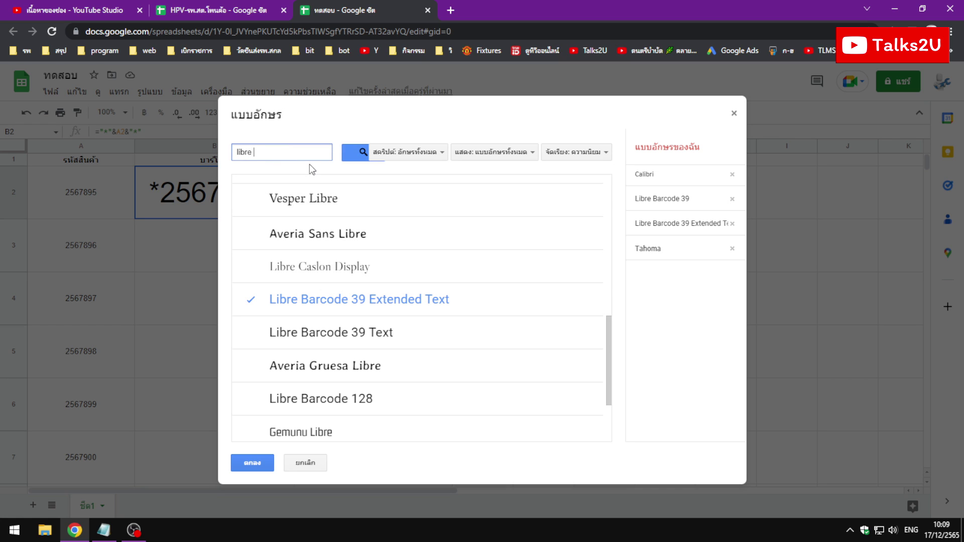
text(barcoe)
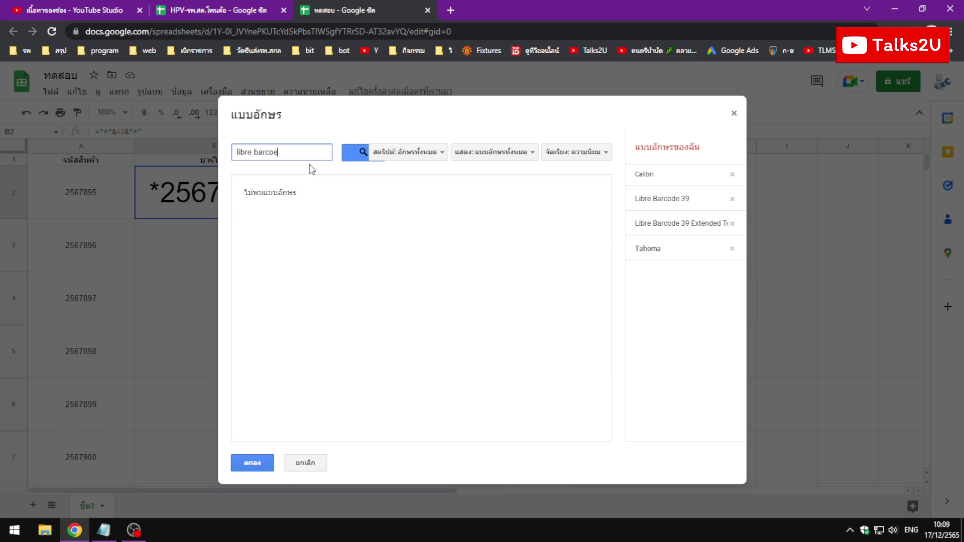
key(BackSpace)
text(de)
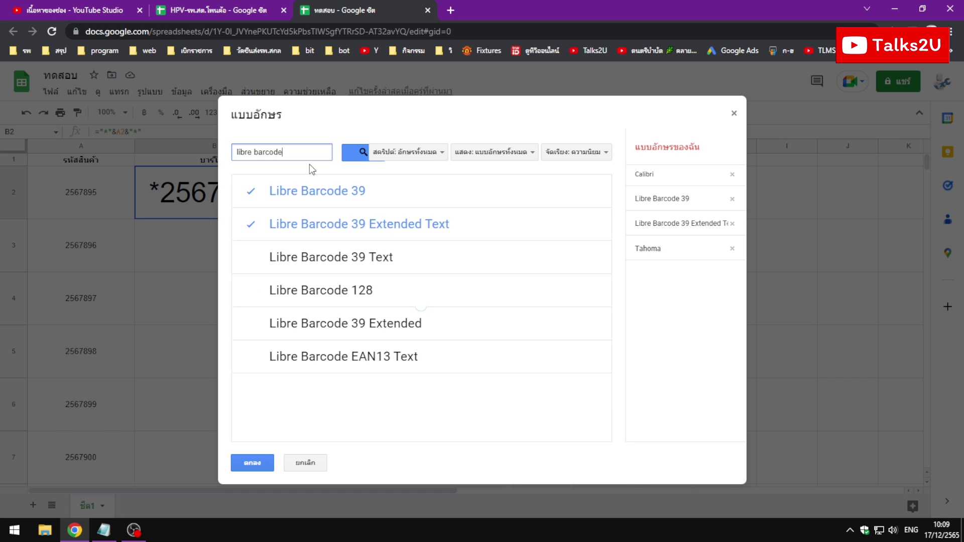
click(345, 200)
click(345, 200)
click(327, 198)
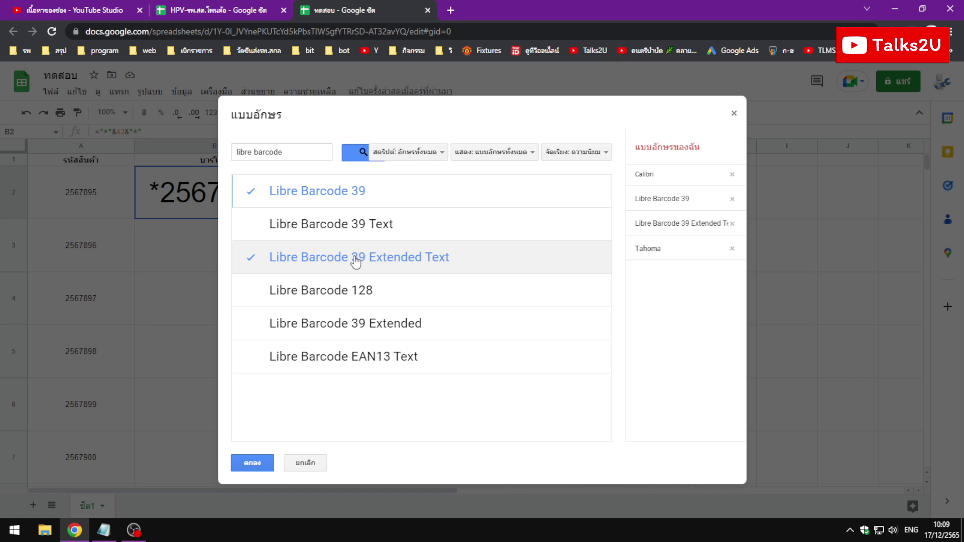
click(252, 462)
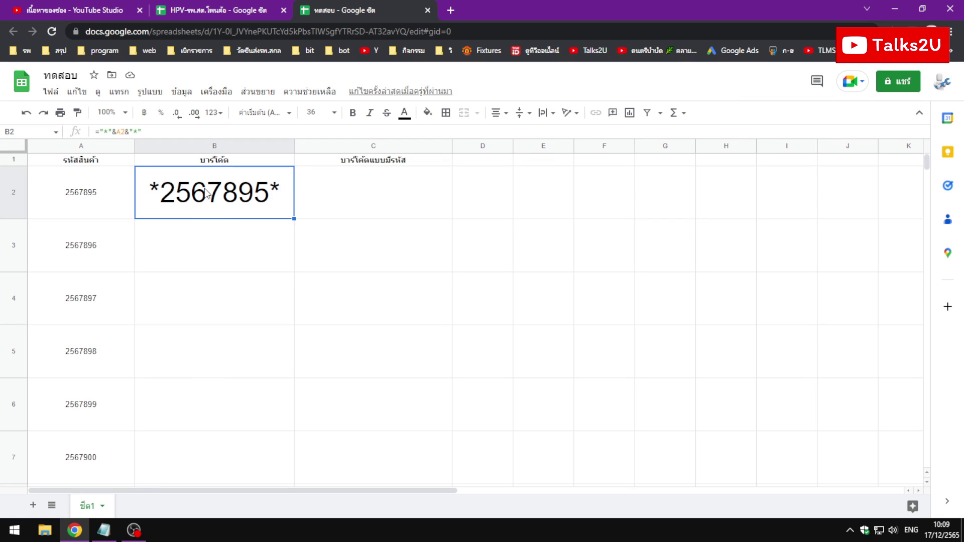
Set B2 in Libre Barcode 39 and fill the barcode formula down column B to B7.
click(264, 114)
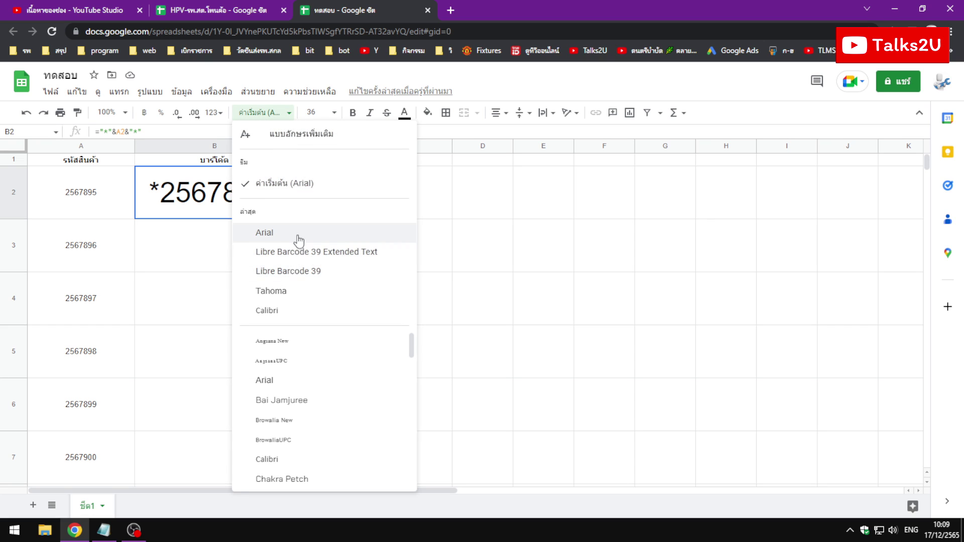
click(315, 271)
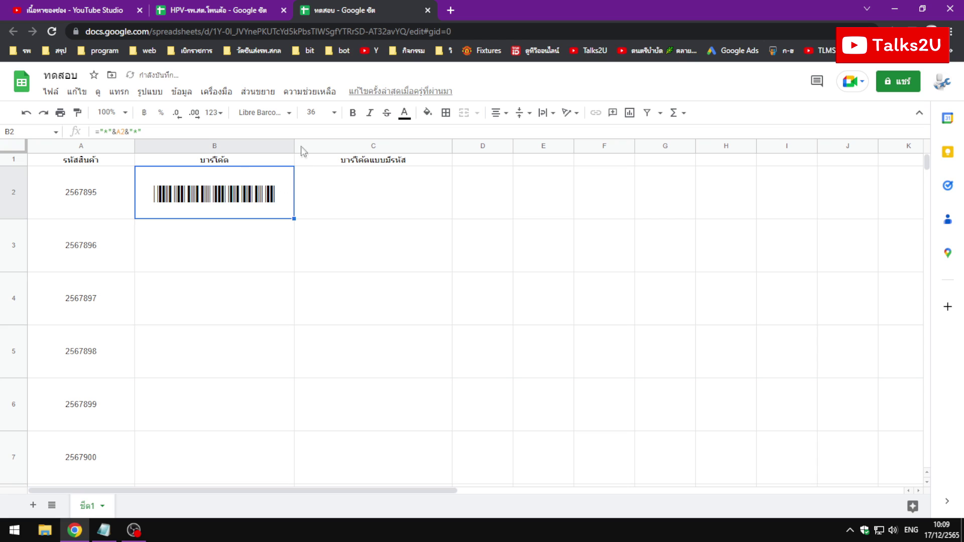
click(245, 248)
click(247, 200)
drag(294, 219, 280, 468)
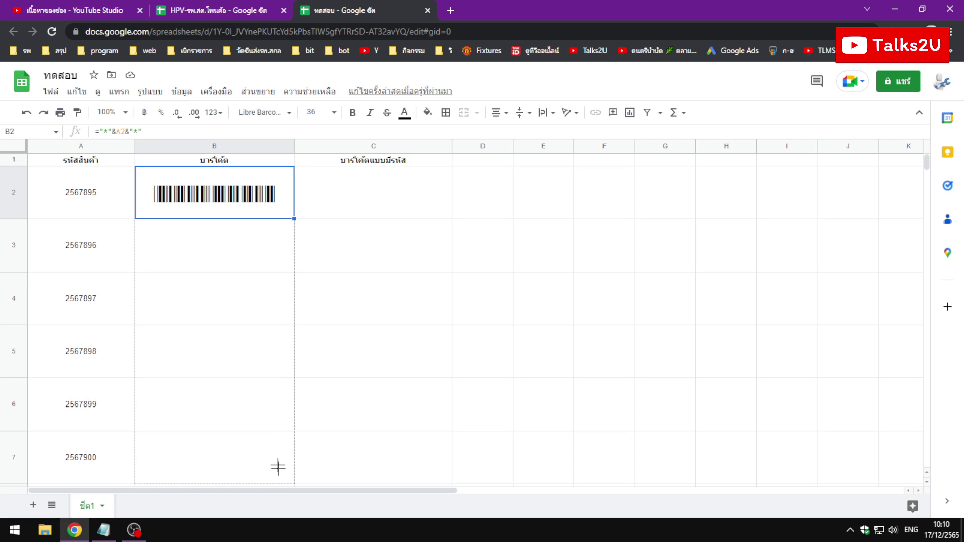
Extend the barcode fill in column B and clear the test barcodes in C8 and C9.
drag(280, 468, 261, 327)
click(337, 289)
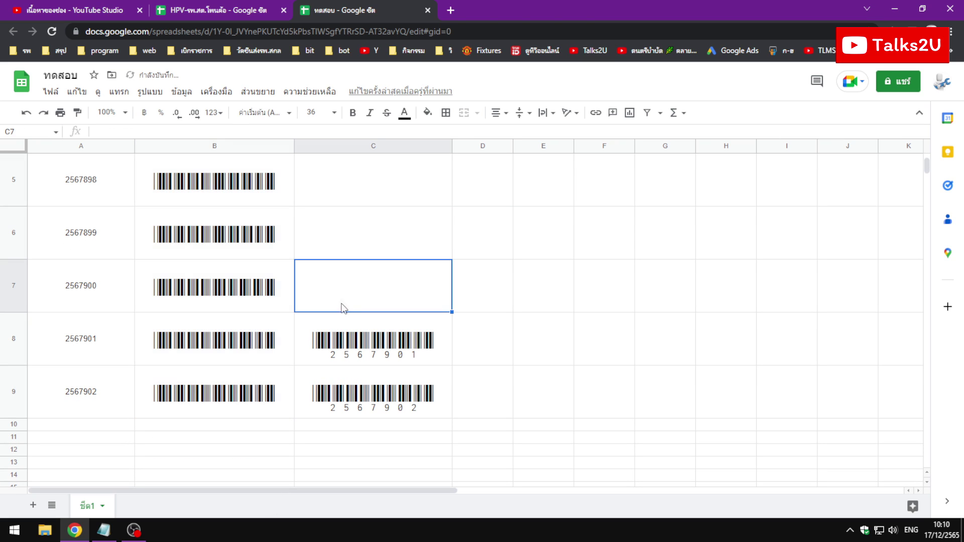
click(354, 341)
key(Delete)
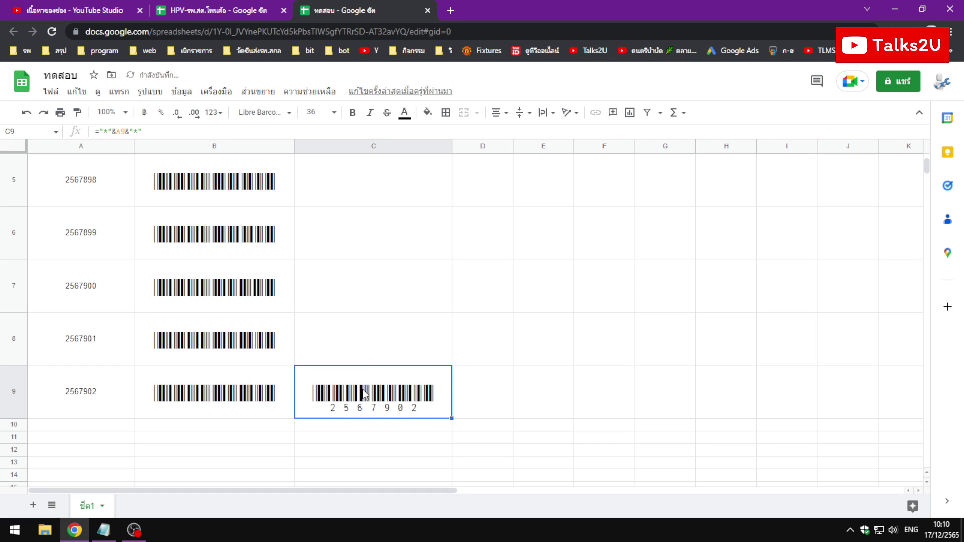
click(364, 384)
key(Delete)
Check the barcode formulas in B9, B3 and B2, then select cell C2.
click(365, 307)
click(248, 404)
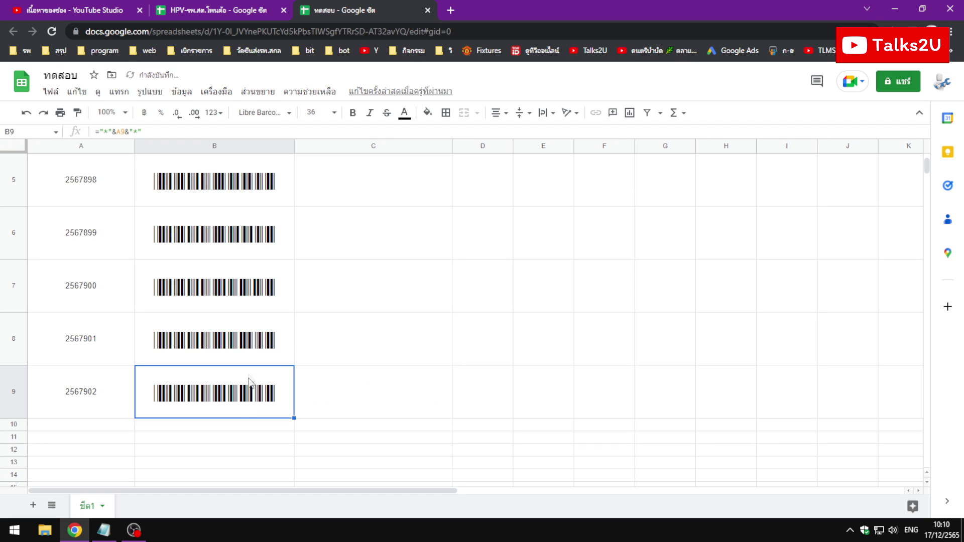
scroll(242, 317, up, 4)
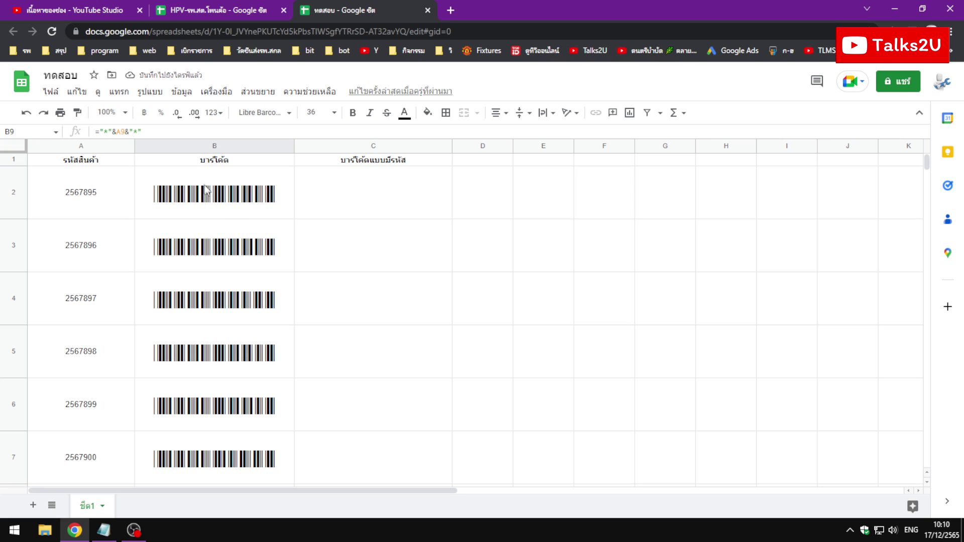
click(70, 198)
click(163, 249)
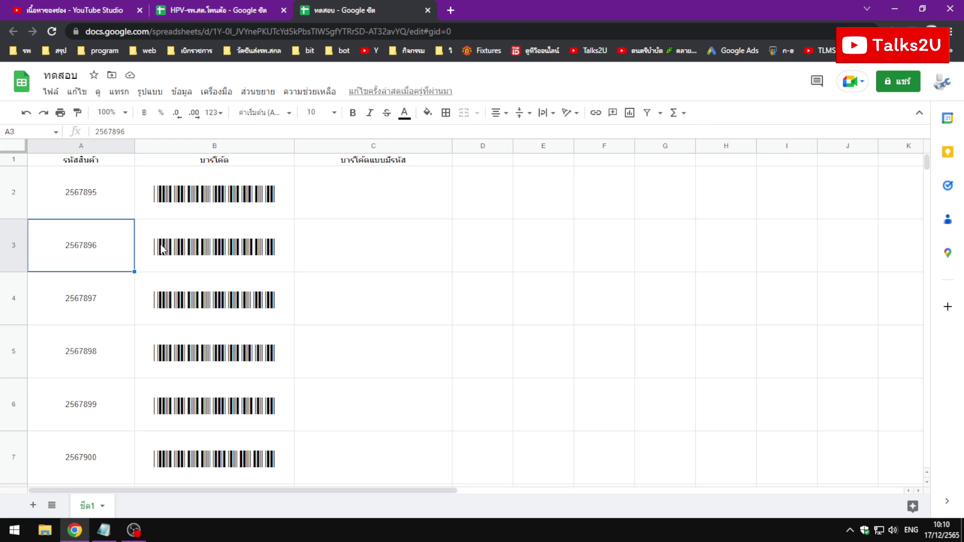
click(198, 200)
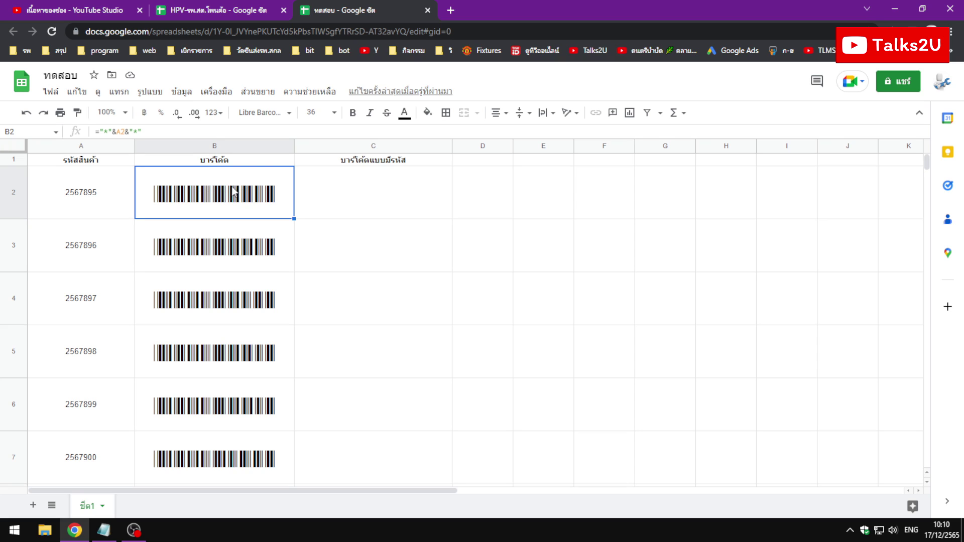
click(366, 195)
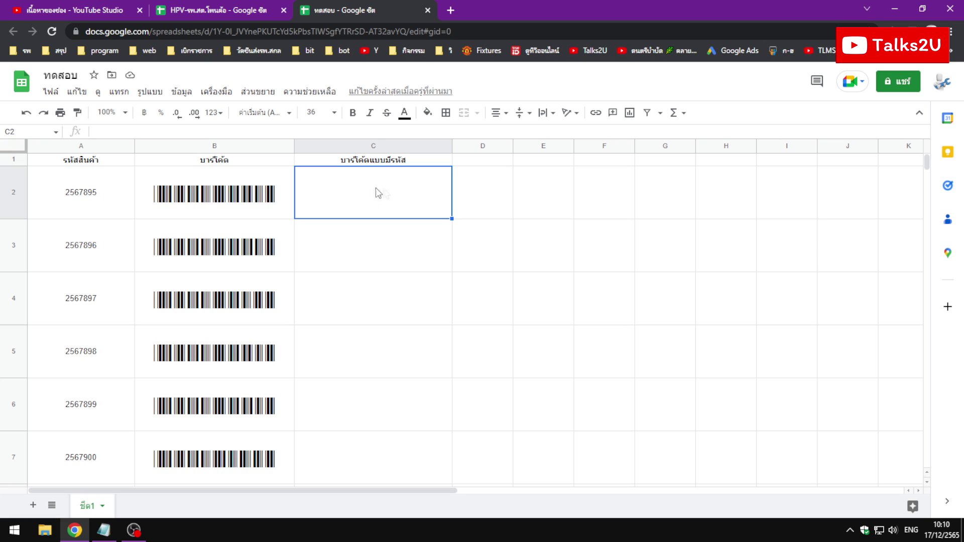
Copy B2's formula into C2 and autofill it down, showing *2567895* through *2567900*.
click(195, 200)
drag(117, 132, 85, 133)
key(ctrl+c)
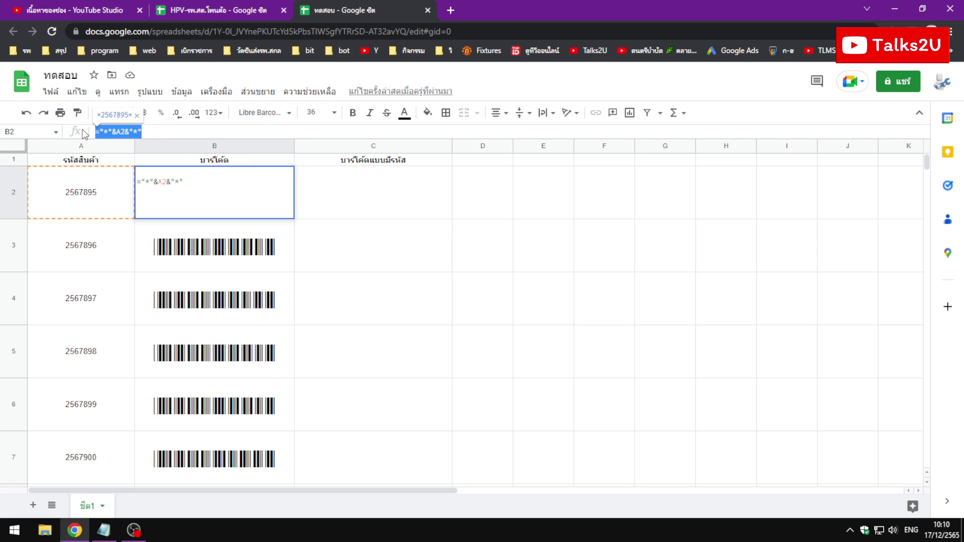
key(Return)
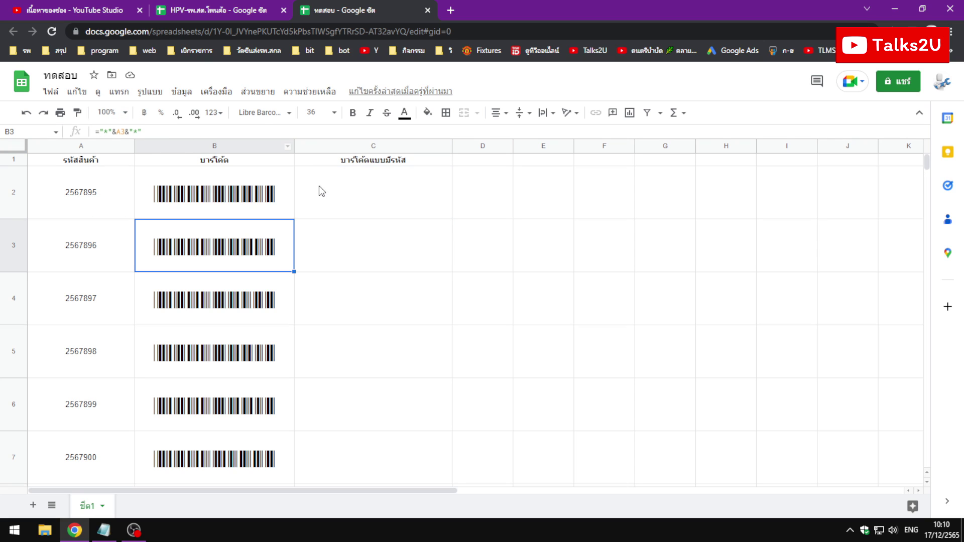
click(318, 190)
click(312, 129)
key(ctrl+v)
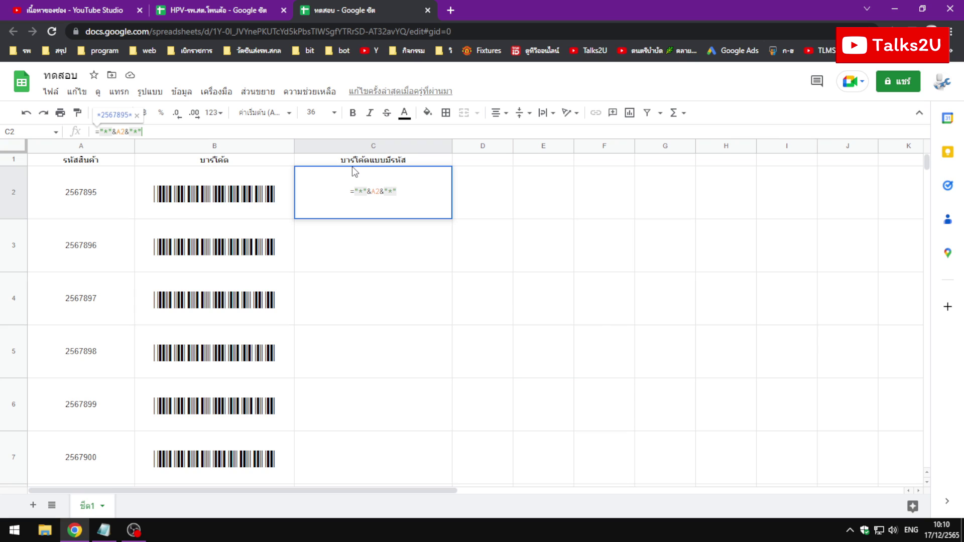
key(Return)
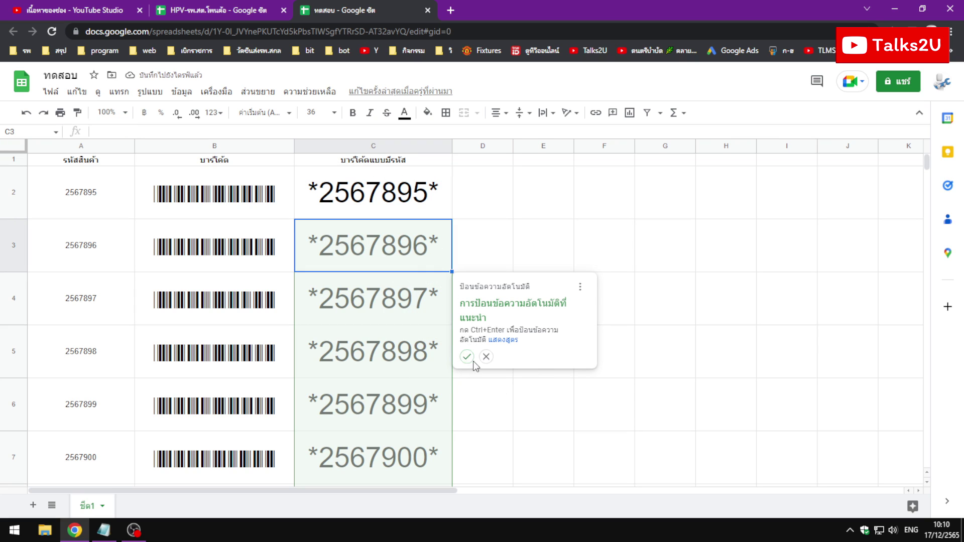
click(467, 357)
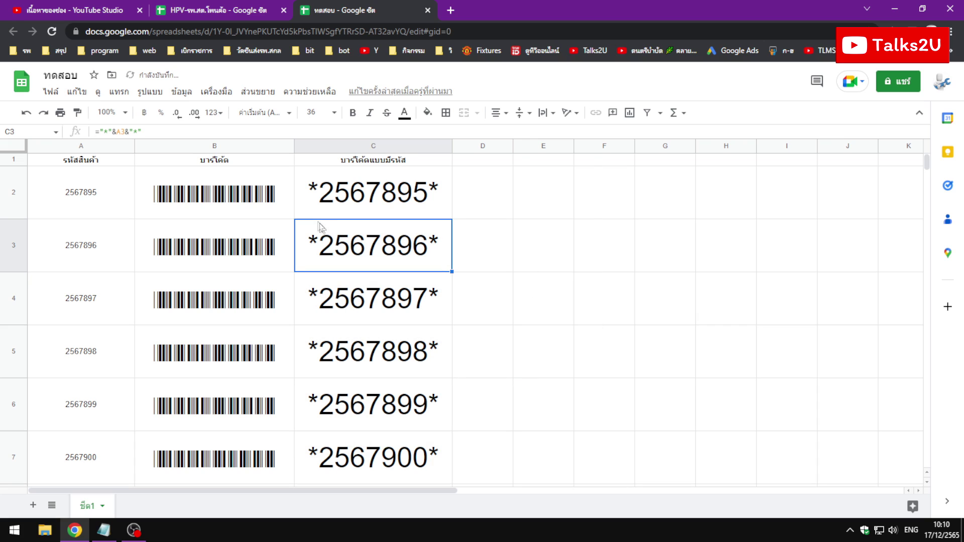
click(355, 198)
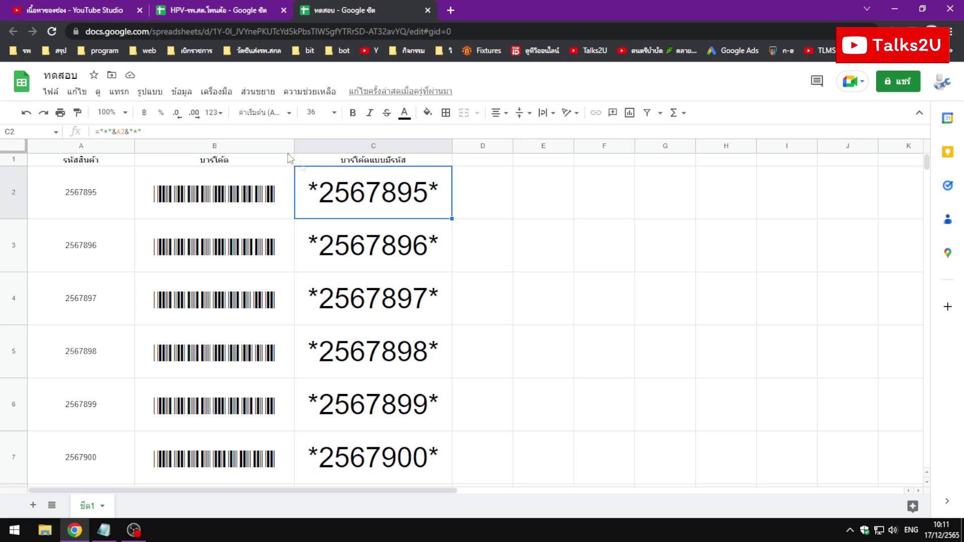
click(287, 119)
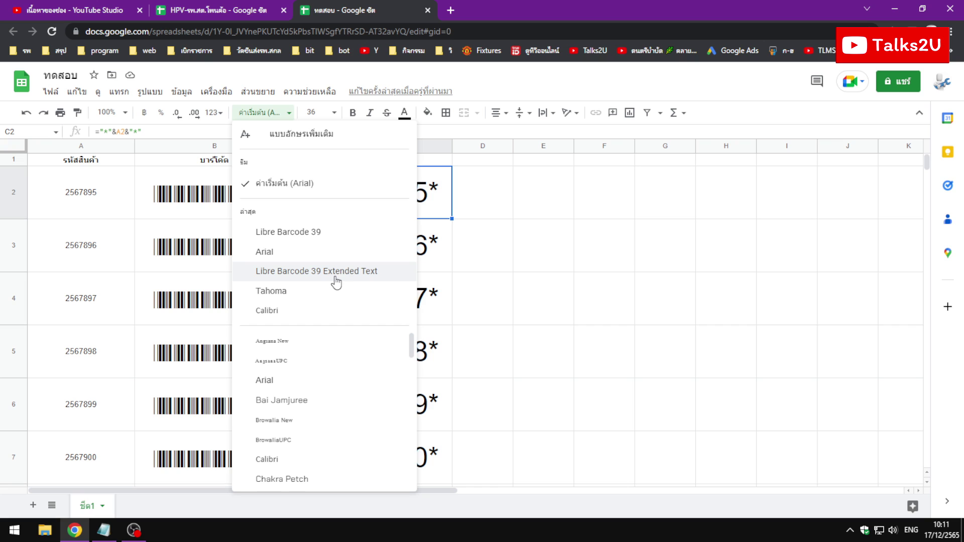
Apply Libre Barcode 39 Extended Text to C2:C9 so digits print beneath each barcode.
click(492, 271)
drag(400, 215, 362, 301)
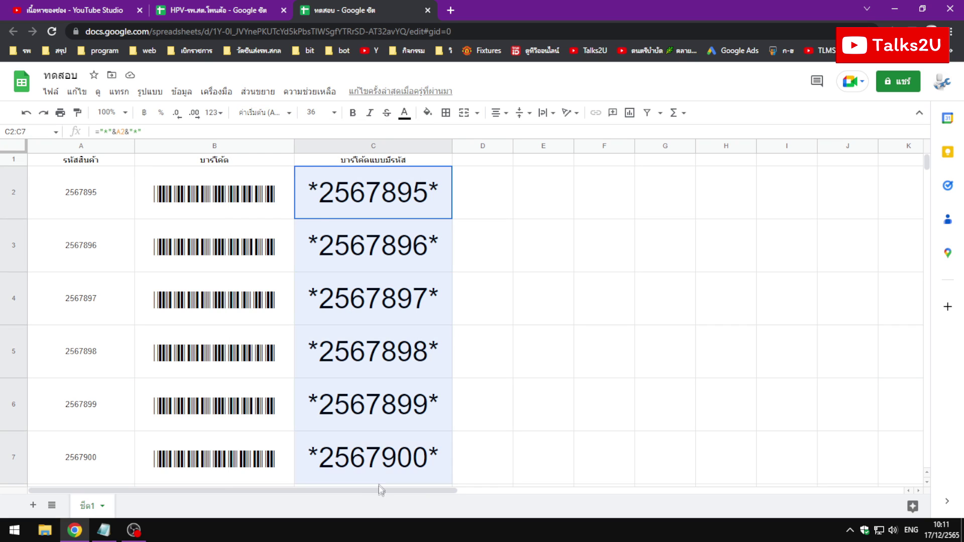
drag(355, 429, 372, 344)
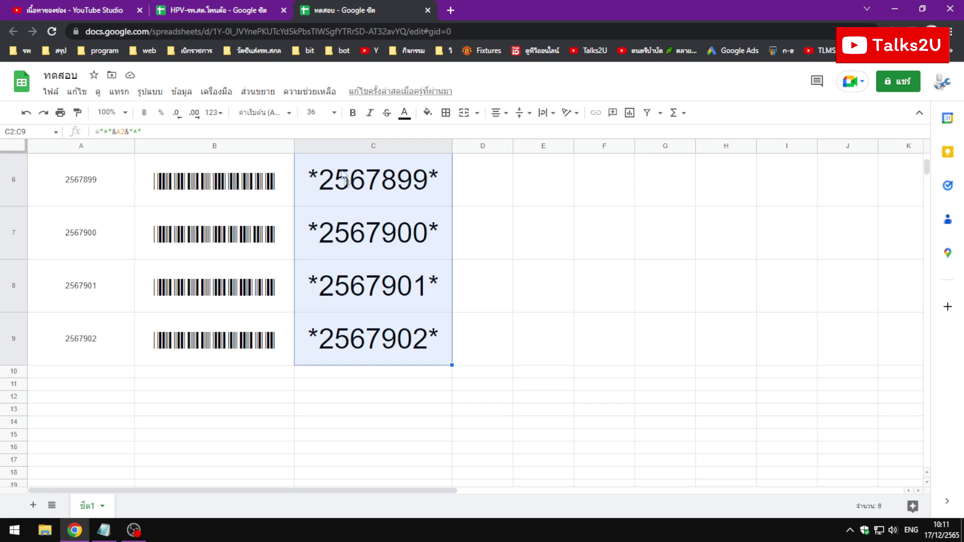
click(261, 112)
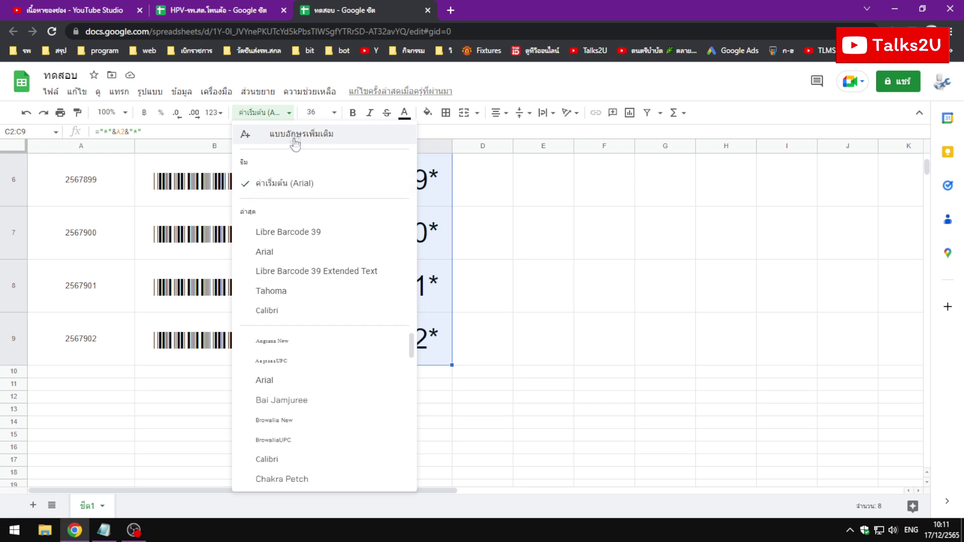
click(317, 271)
click(516, 253)
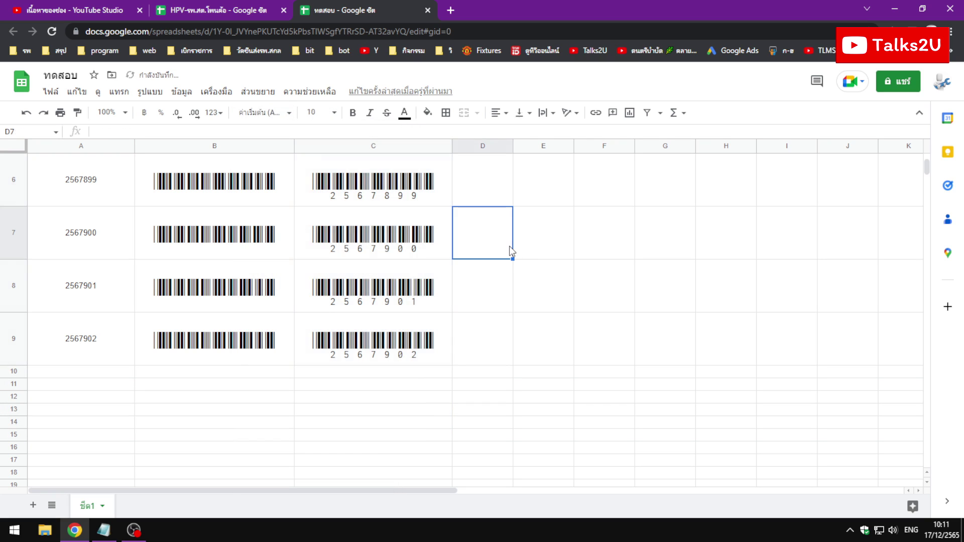
scroll(511, 250, up, 3)
scroll(508, 246, up, 2)
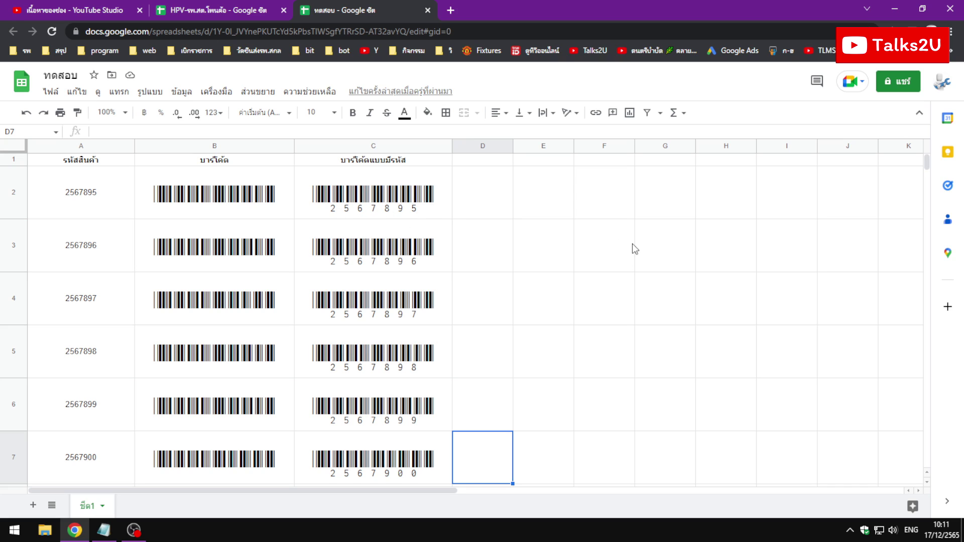
Clear the selection and minimize the finished spreadsheet window.
click(659, 288)
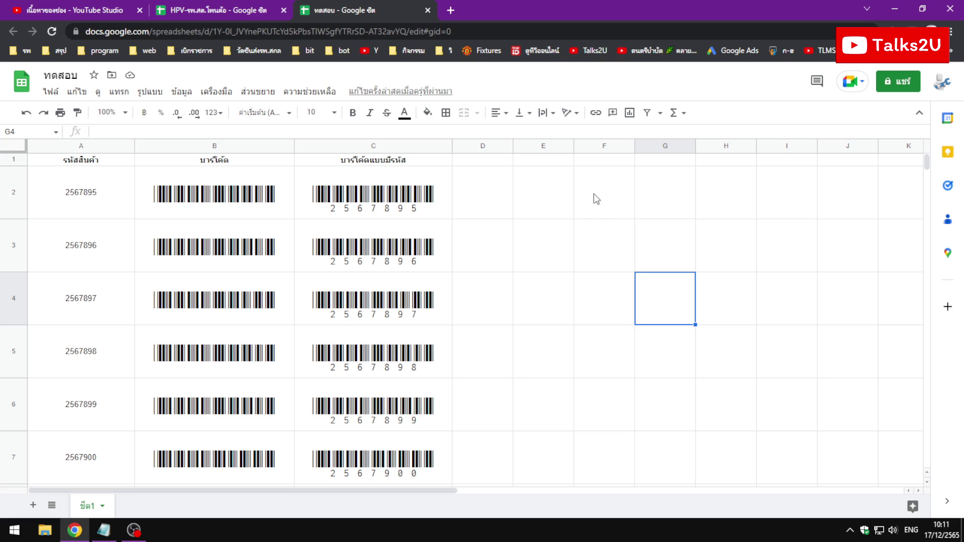
click(895, 8)
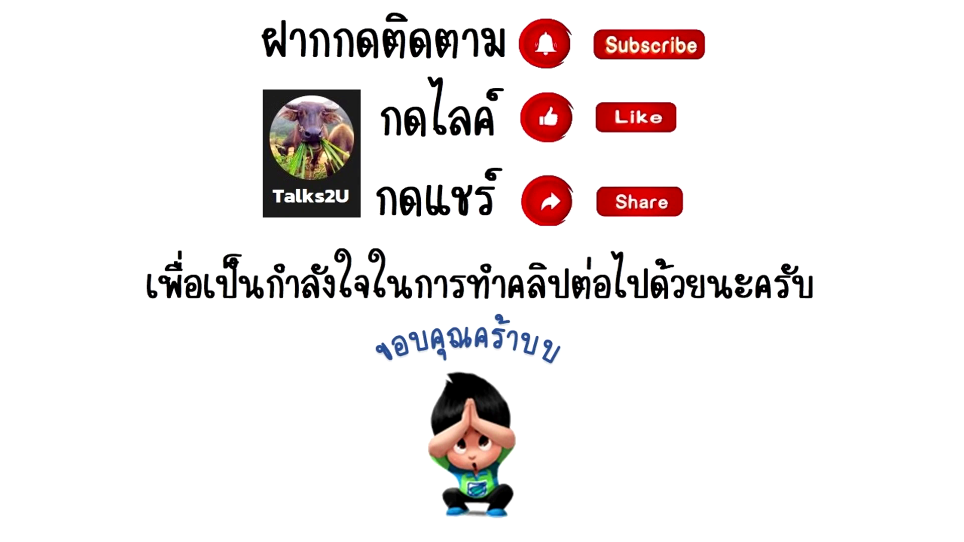